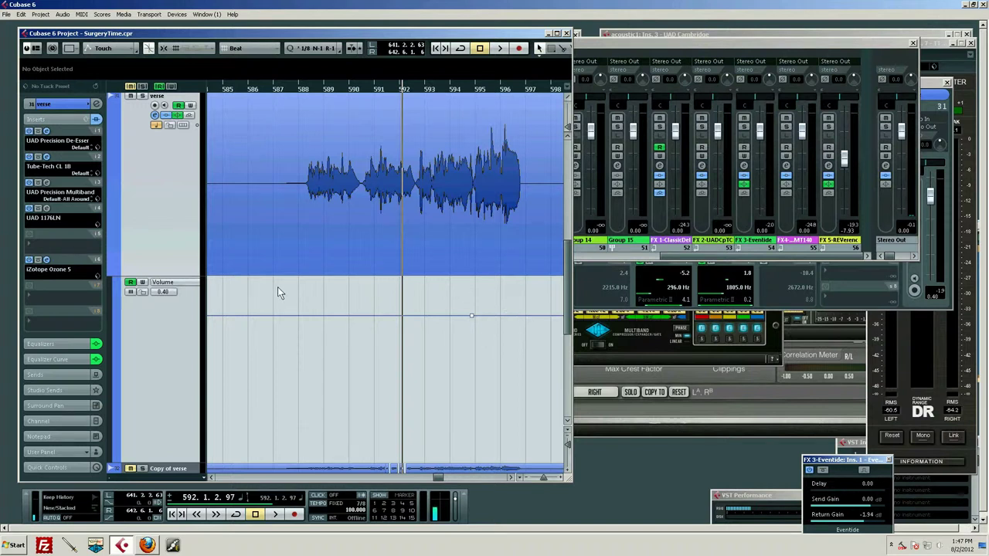
- Zoom out to the whole verse vocal event and listen to it
left_click_drag(412, 77, 335, 93)
key("space")
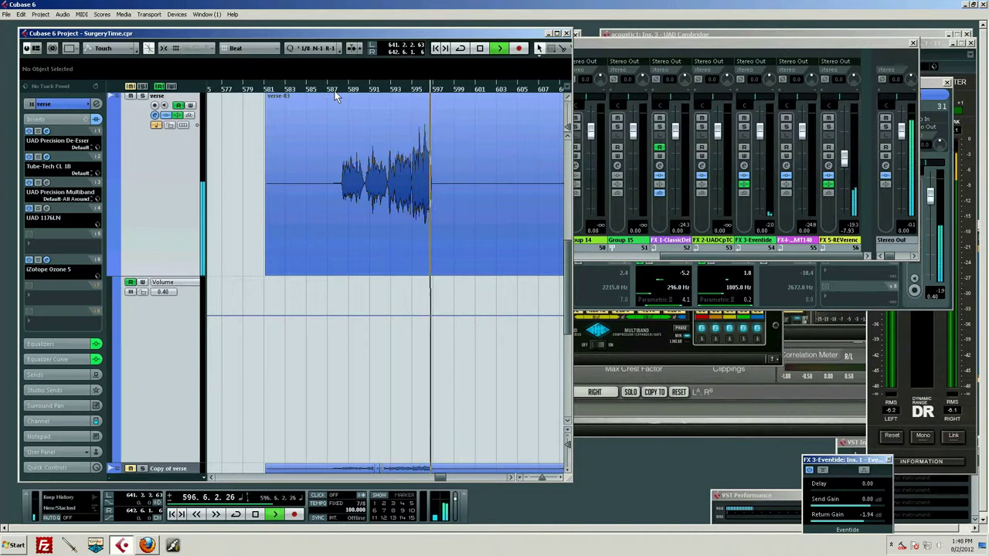
key("space")
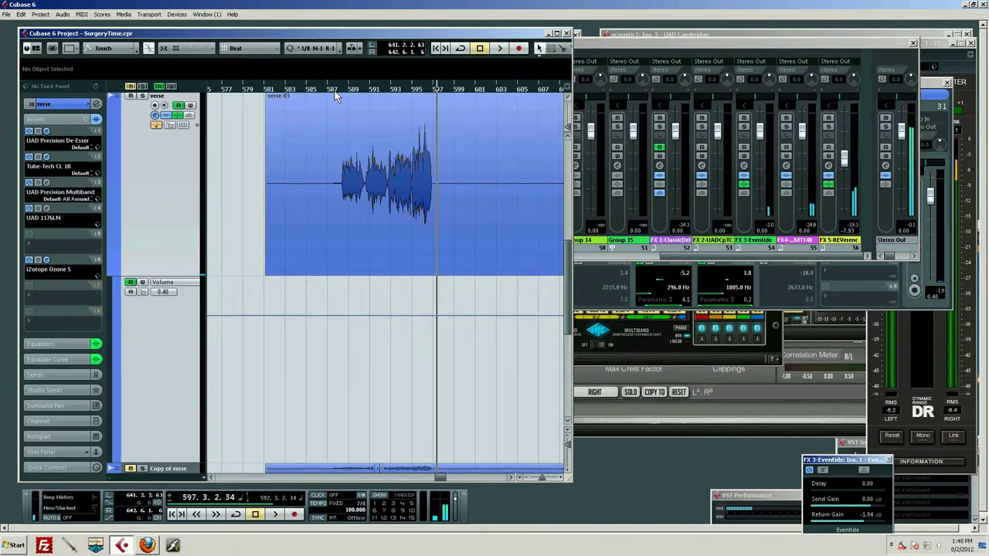
- Select the verse event, zoom in around bar 593, and set playback to bar 588
left_click(402, 193)
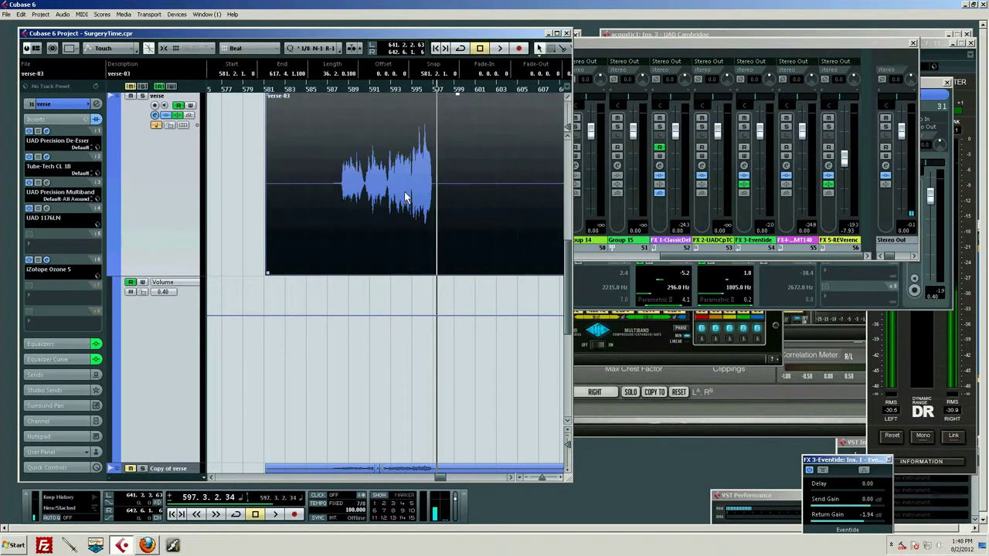
left_click_drag(401, 87, 351, 99)
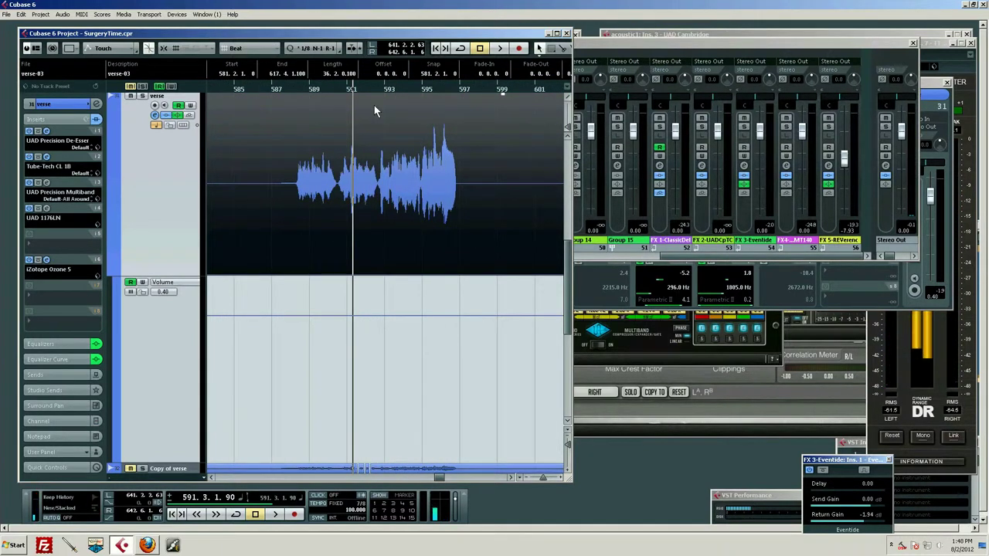
scroll(412, 325, "up", 2)
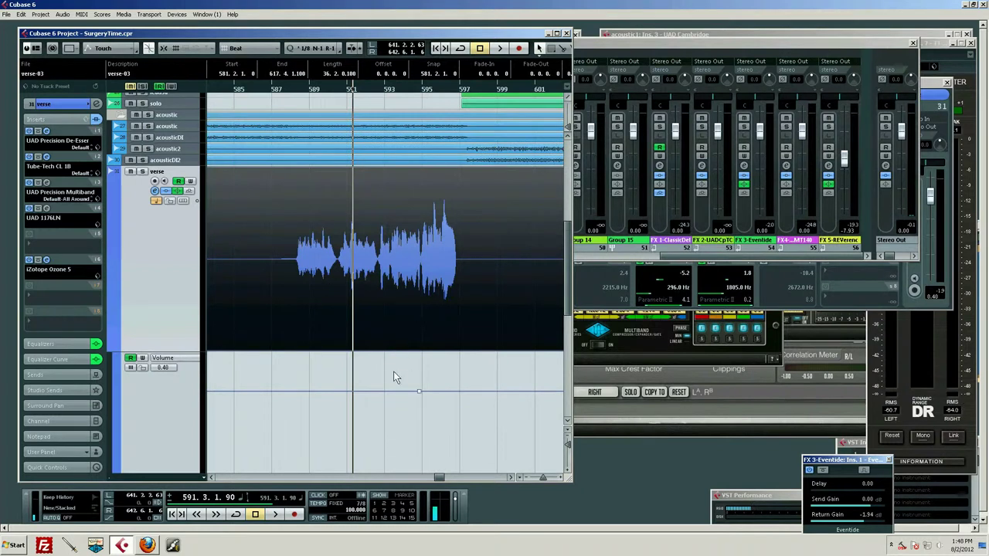
scroll(395, 374, "down", 2)
left_click(294, 89)
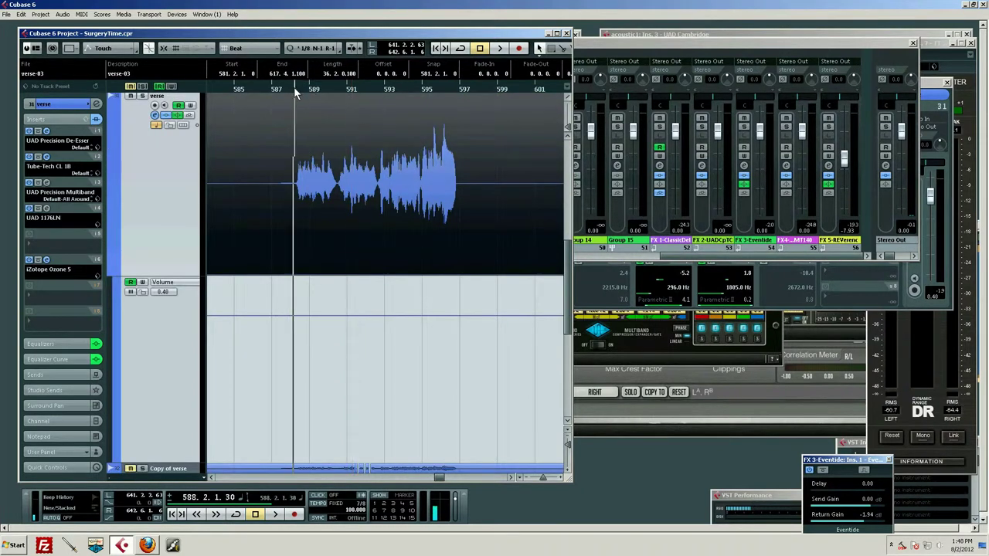
- Cut the verse event at bars 592.5, 594.7 and about 597
left_click(379, 215, "alt")
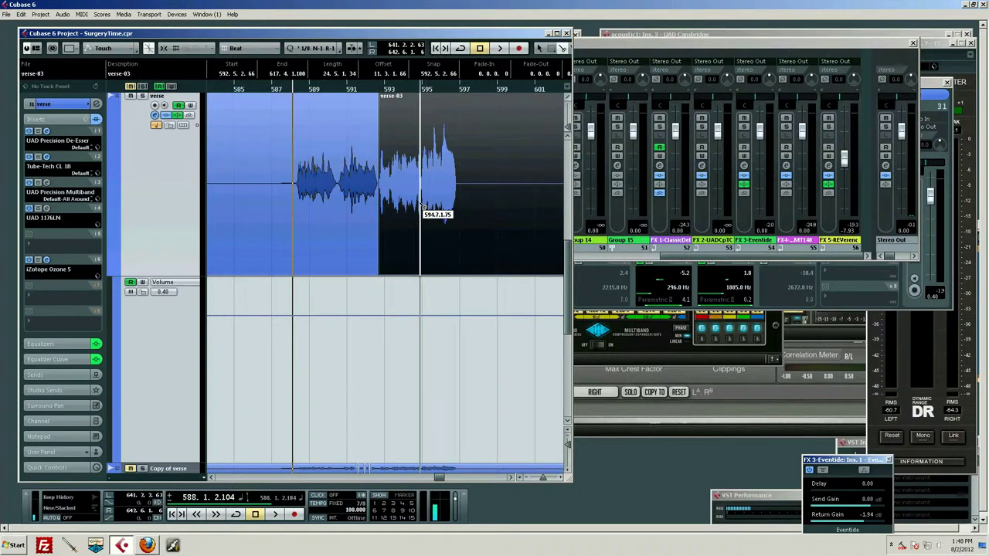
left_click(420, 207, "alt")
left_click(396, 180)
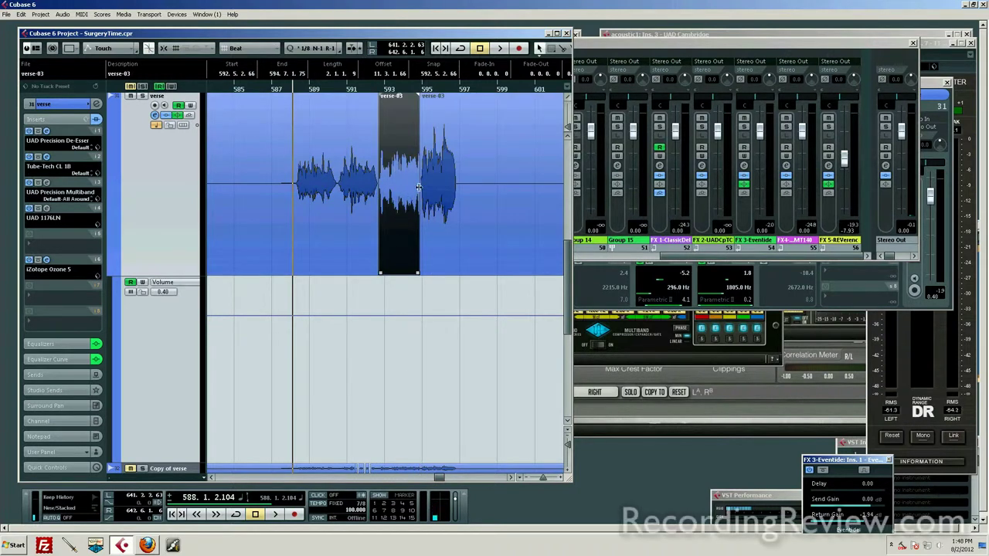
left_click(460, 188, "alt")
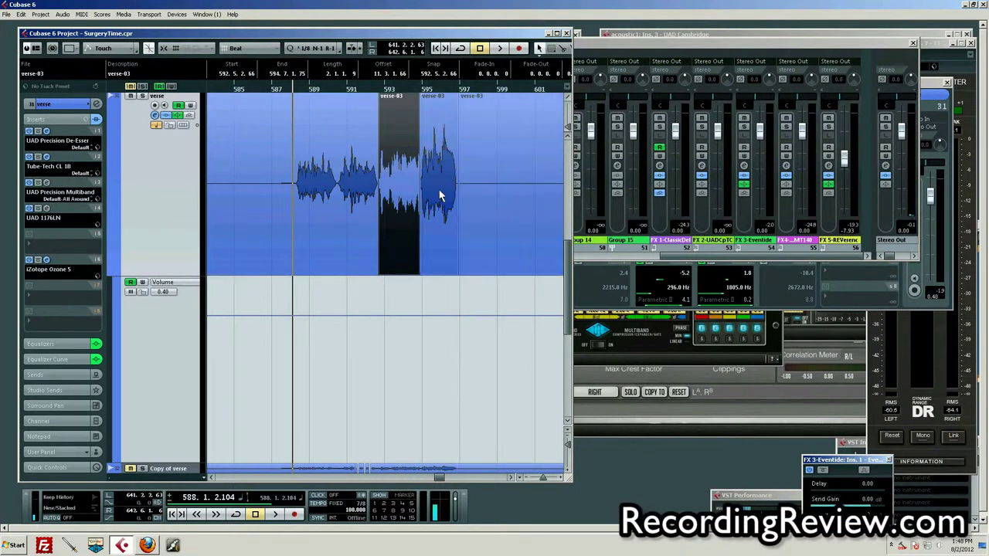
left_click(446, 171)
- Select the middle verse-03 piece and audition the split verse
scroll(454, 183, "up", 4)
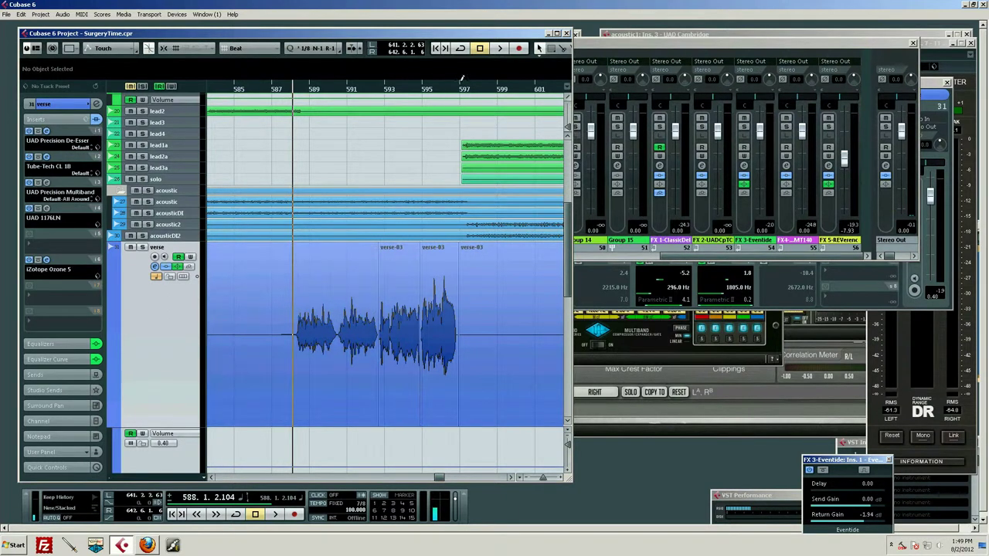
scroll(427, 413, "down", 2)
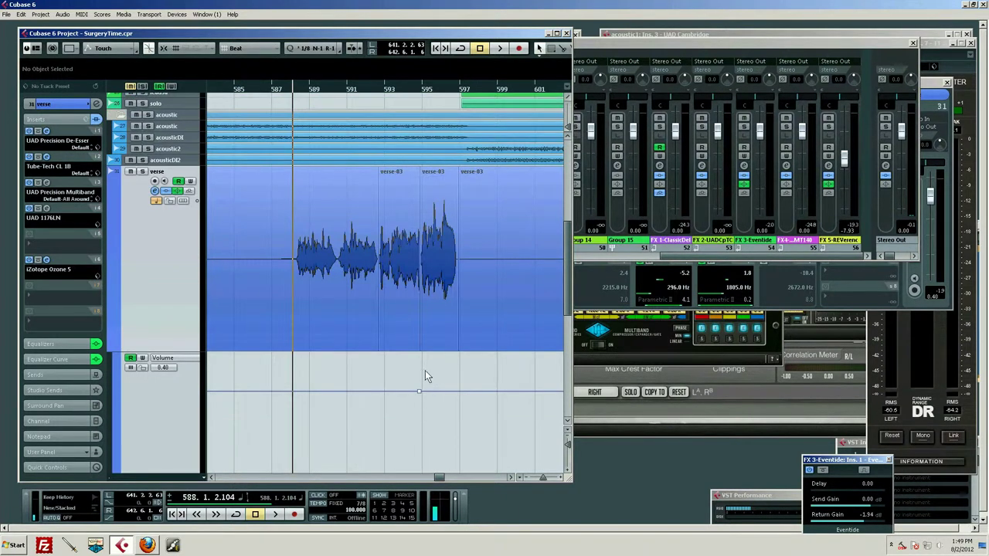
scroll(425, 375, "down", 2)
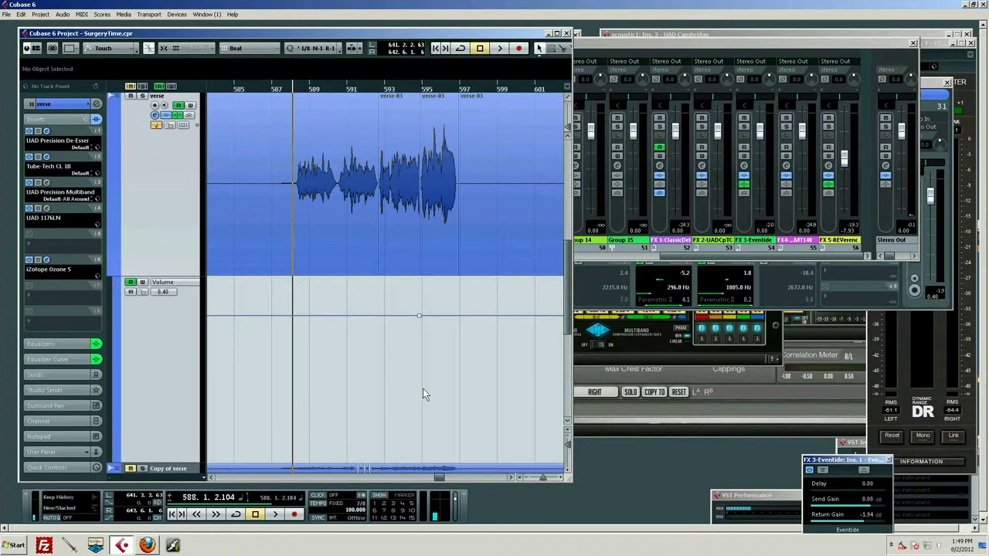
scroll(346, 384, "up", 2)
scroll(419, 369, "down", 2)
scroll(418, 368, "up", 2)
left_click(399, 282)
key("space")
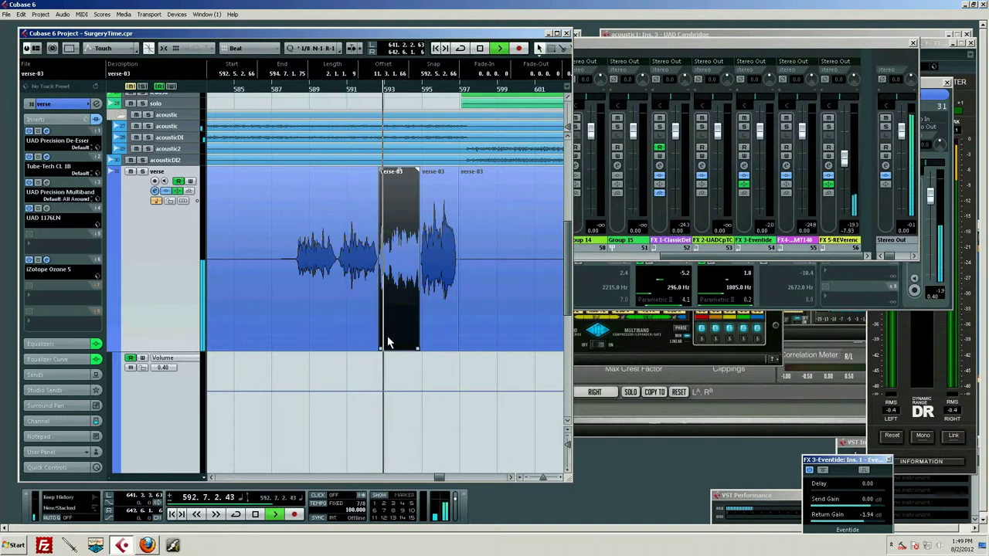
scroll(394, 356, "down", 2)
scroll(401, 354, "up", 2)
key("space")
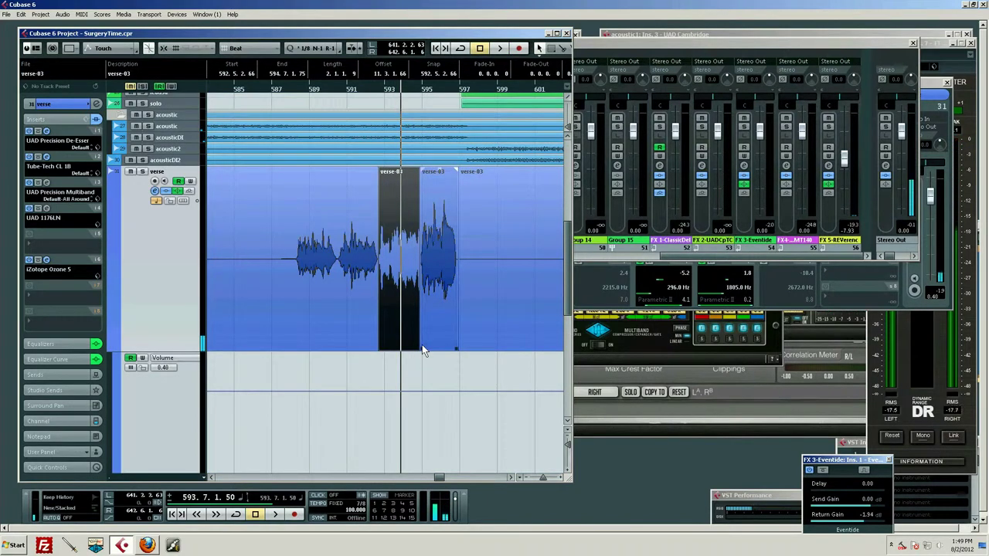
scroll(422, 345, "down", 2)
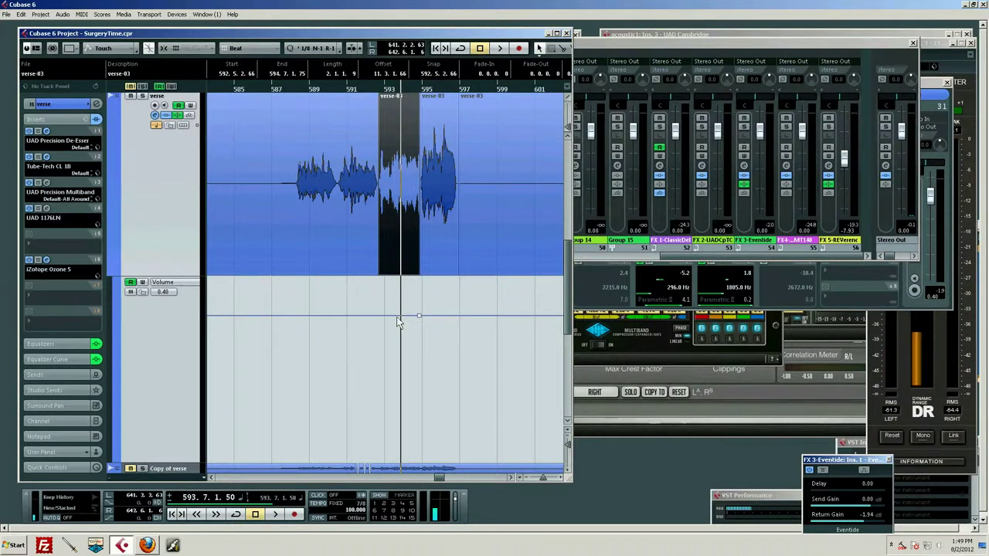
- Delete the old Volume automation point and add one at bar 592.5 raised to 1.46
left_click_drag(409, 302, 437, 326)
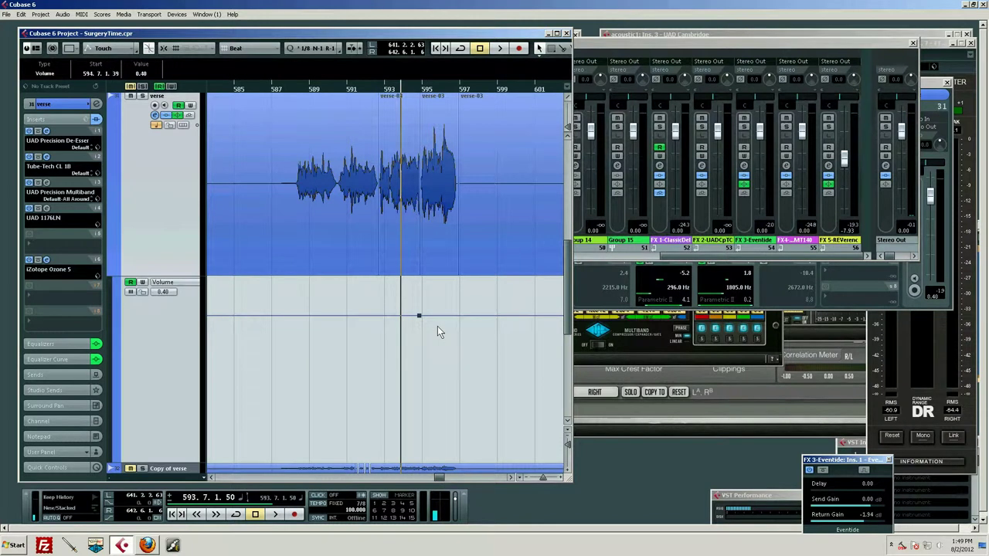
key("Delete")
left_click(379, 318)
left_click_drag(377, 317, 378, 312)
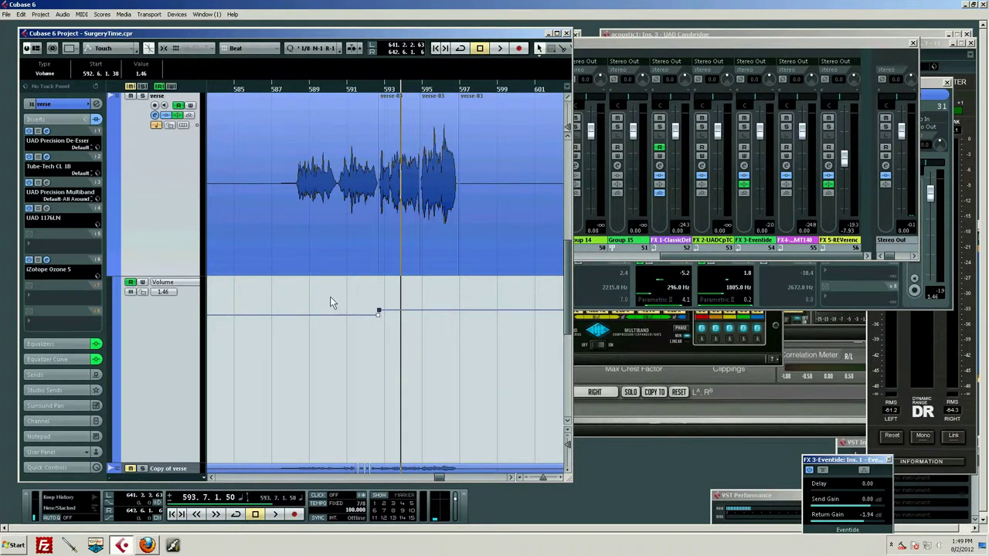
left_click(358, 244)
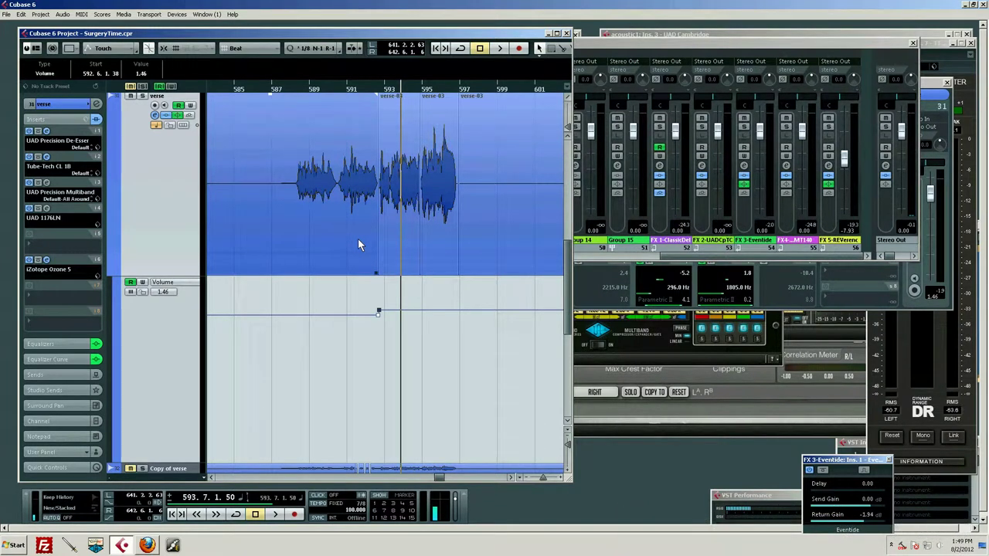
scroll(387, 279, "up", 3)
- Zoom in around bars 590–592 and listen to the boosted ending
scroll(449, 244, "down", 1)
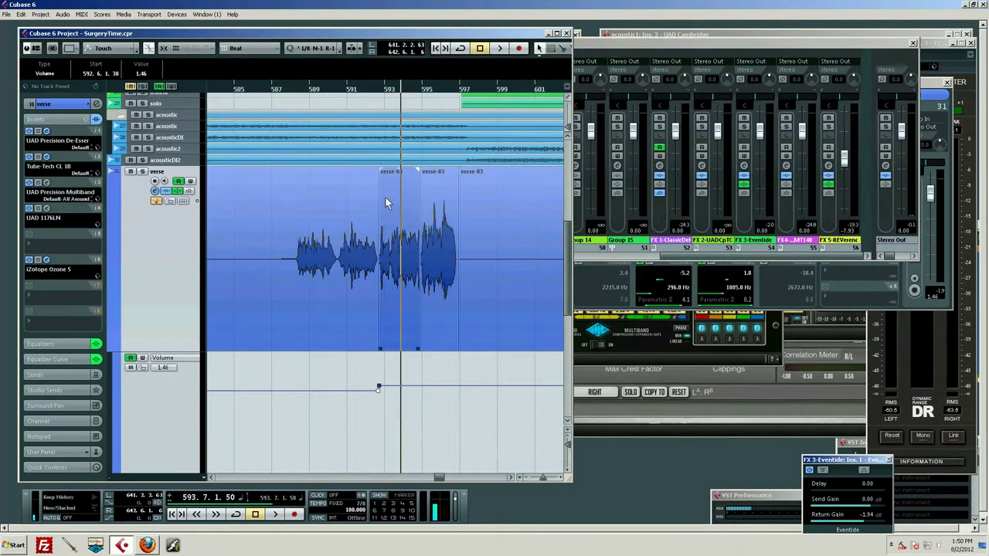
left_click_drag(390, 91, 322, 107)
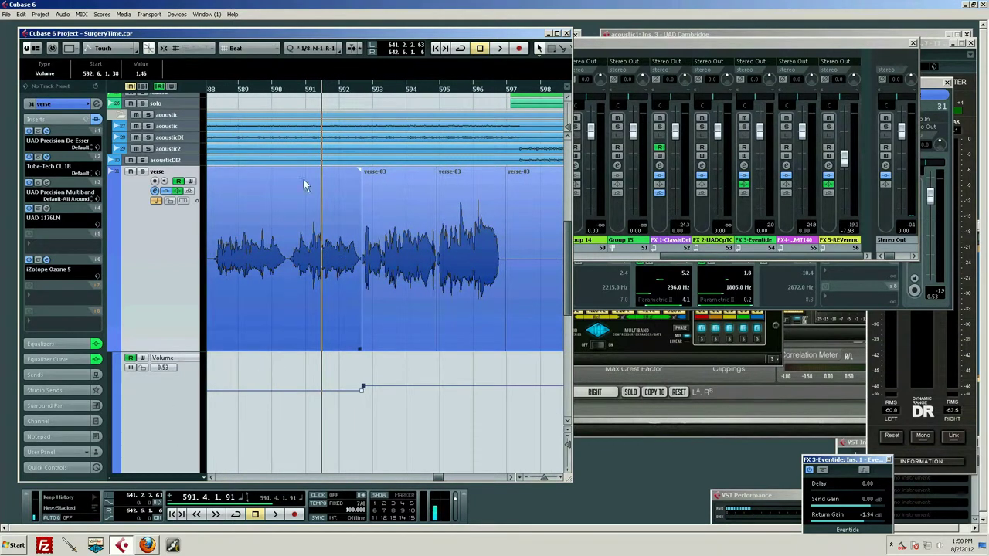
left_click_drag(326, 91, 297, 77)
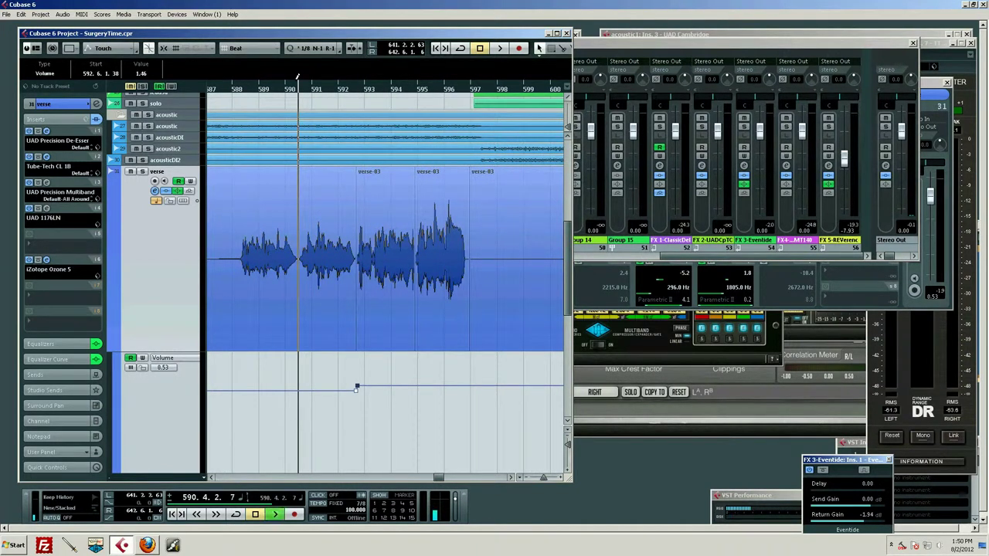
key("space")
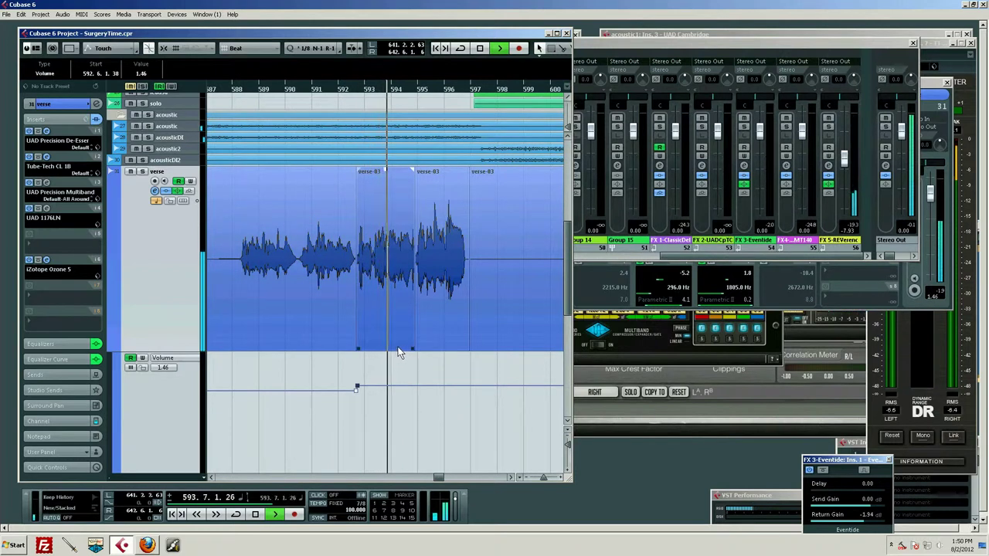
key("space")
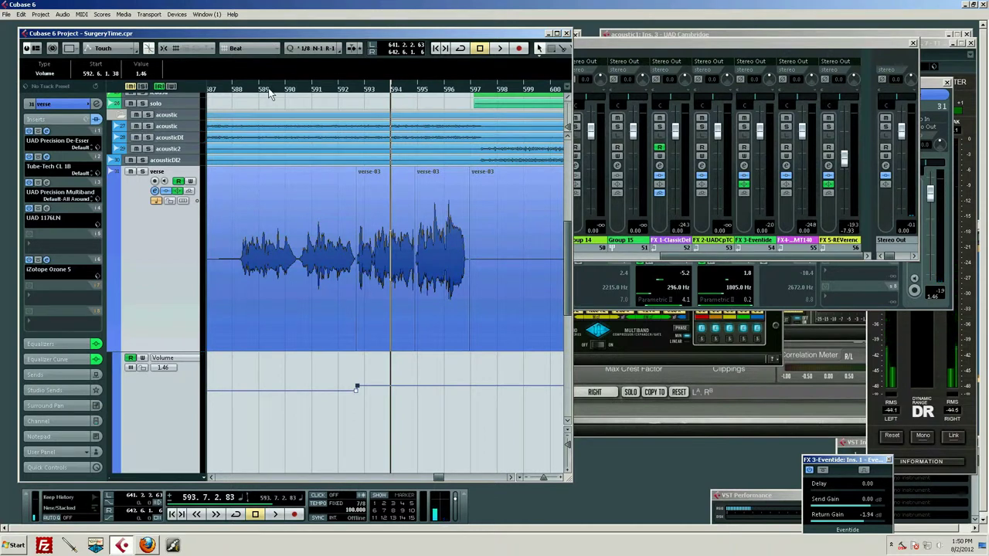
- Pull the boost point after bar 592.5 down to 0.53 and deselect it
left_click_drag(237, 85, 229, 111)
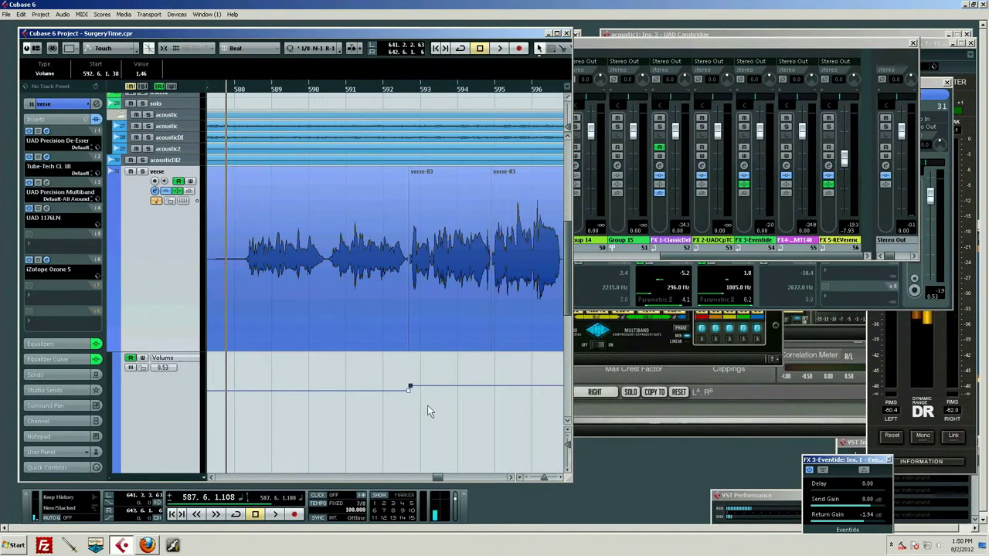
left_click_drag(412, 389, 413, 391)
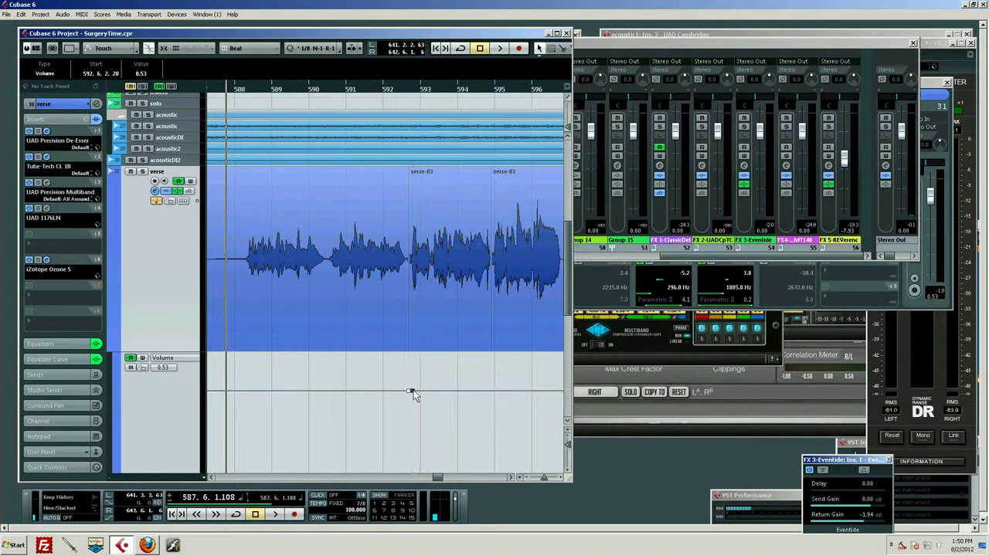
left_click(345, 77)
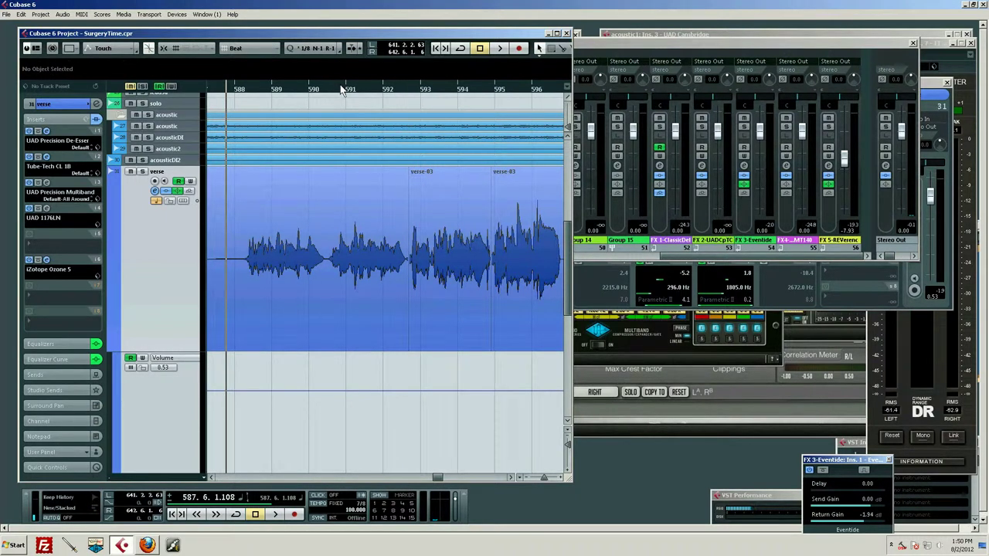
- Play the verse from bar 590.7, then stop and deselect the verse-03 piece
left_click(343, 90)
key("space")
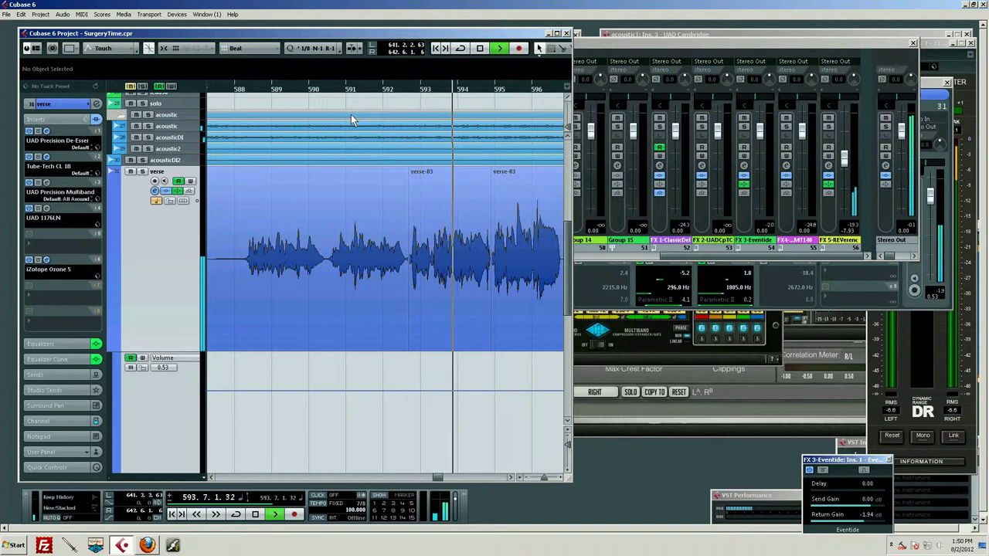
left_click(423, 281)
key("space")
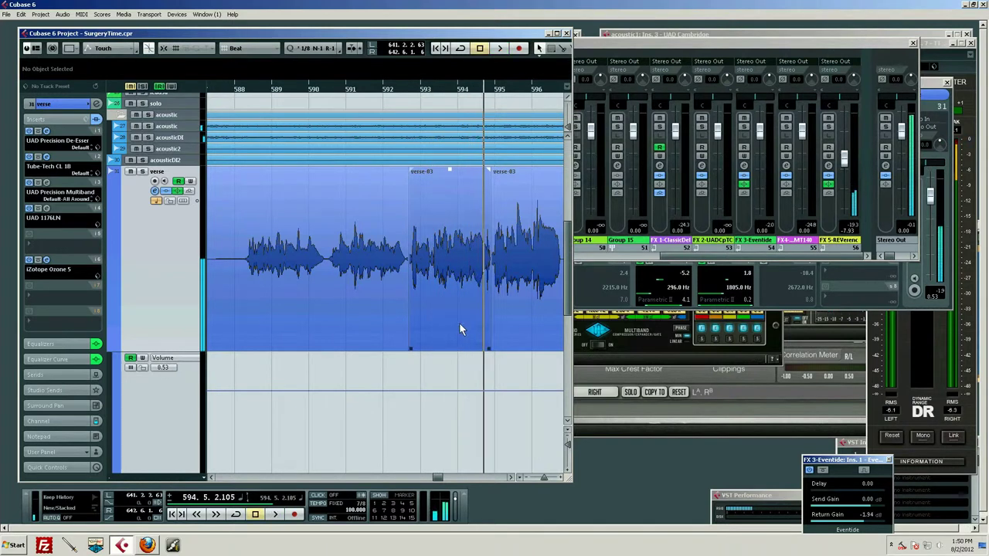
left_click(420, 366)
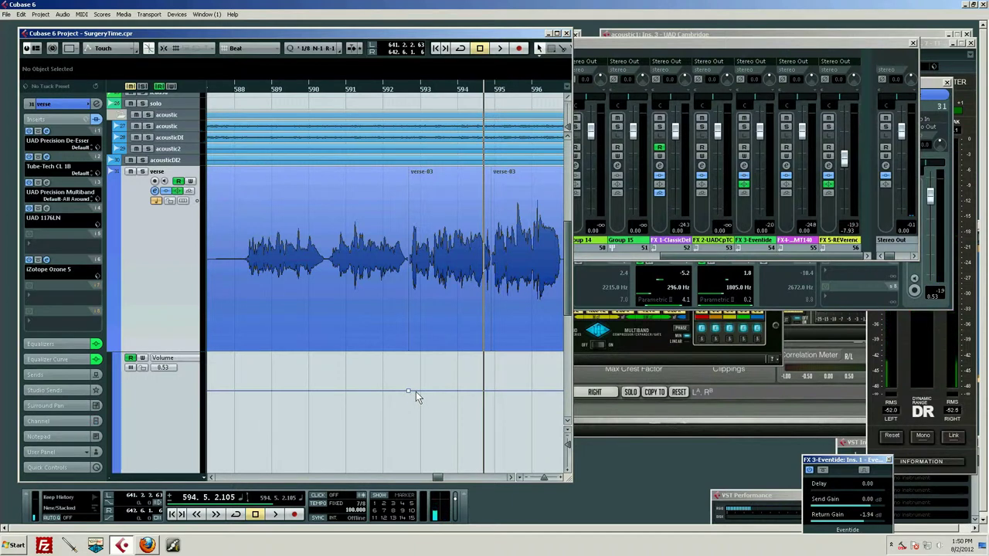
- Add a Volume point near bar 592.5 at 1.65 and audition the verse from bar 590
left_click_drag(409, 392, 404, 390)
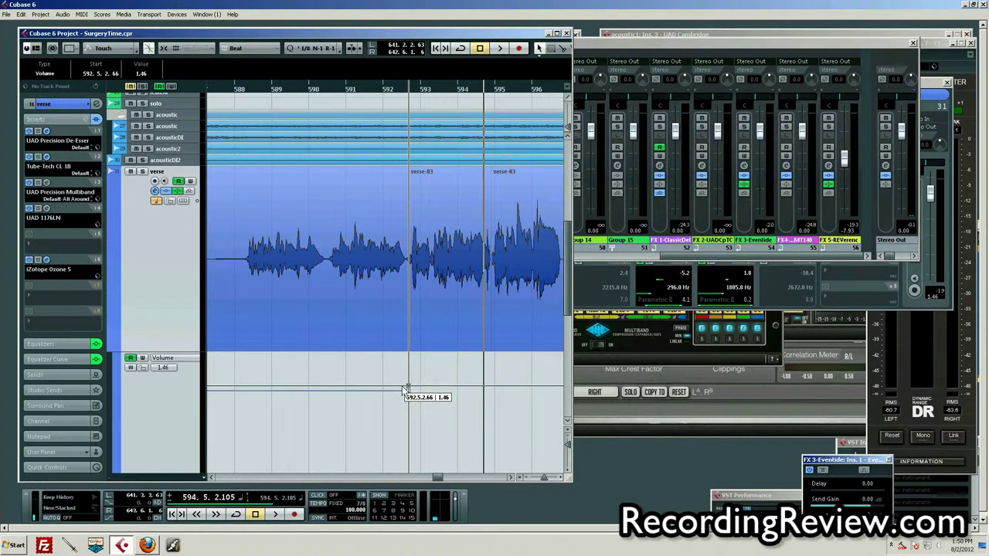
left_click(407, 388)
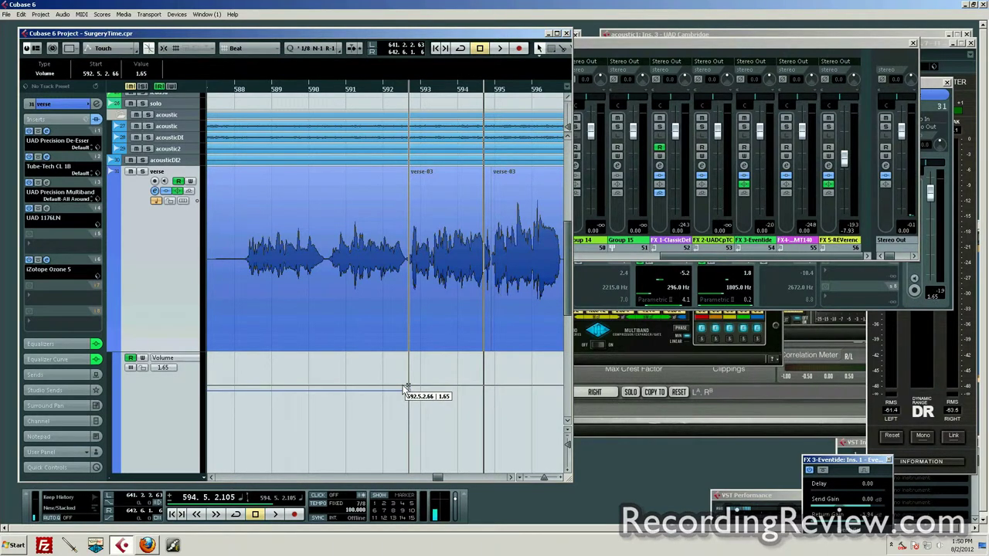
left_click(339, 90)
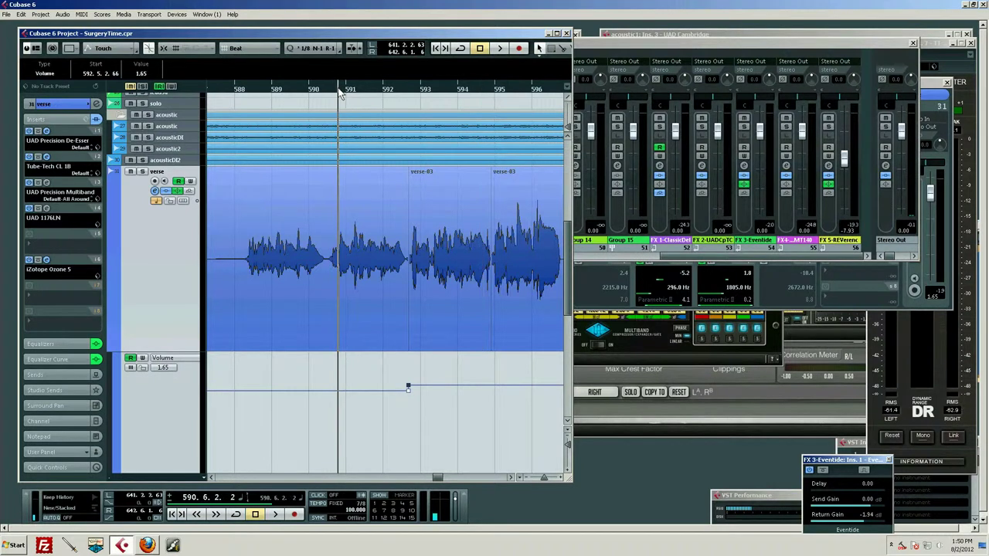
key("space")
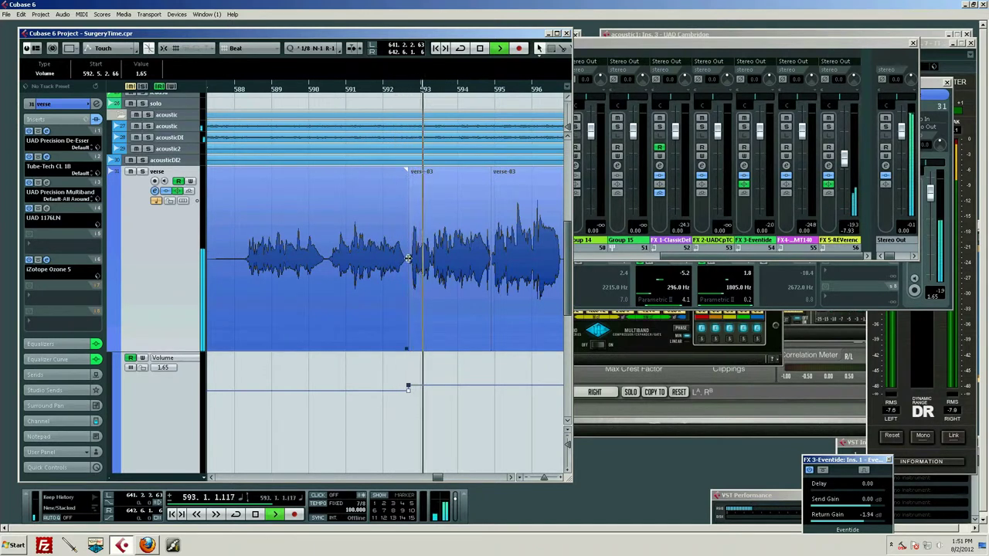
left_click(472, 290)
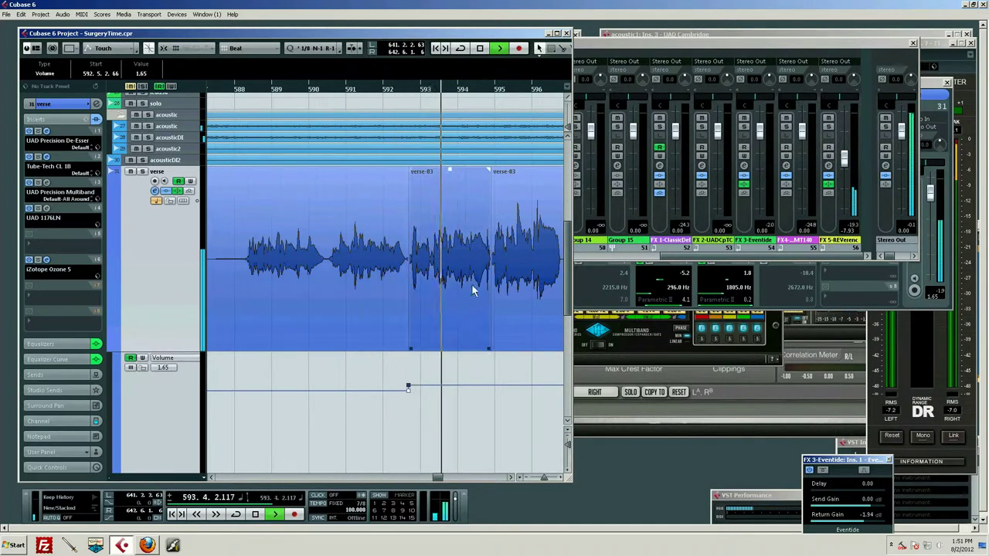
left_click(510, 478)
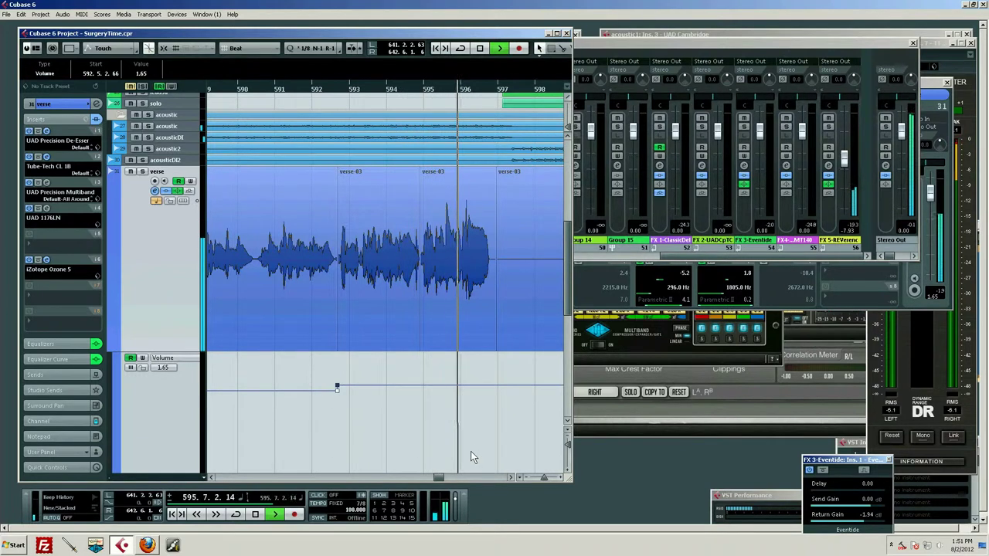
key("space")
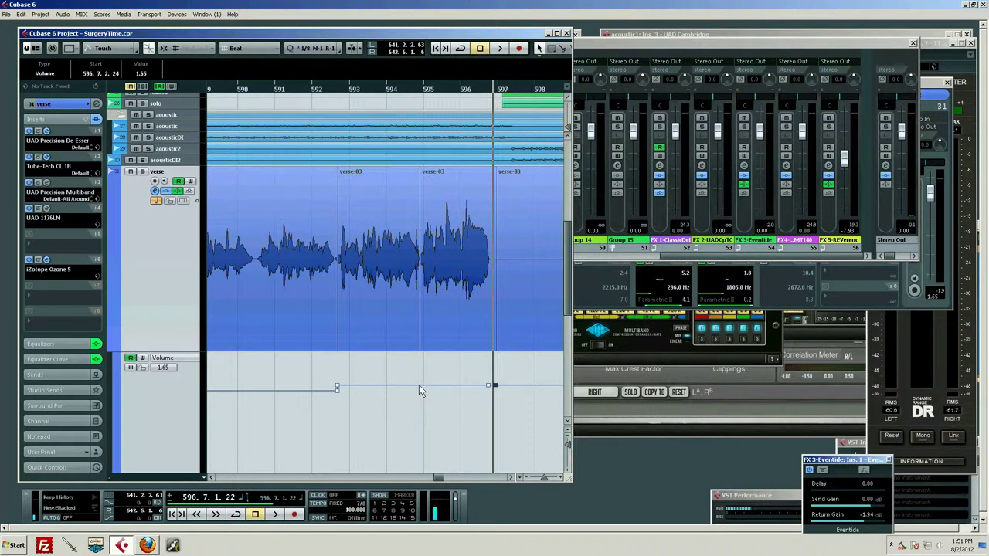
- Add a 2.48 Volume point near bar 595 and raise the bar 596.6 point to 3.47
mouse_move(424, 385)
left_mouse_down()
mouse_move(425, 329)
mouse_move(424, 382)
left_mouse_up()
left_click_drag(488, 385, 445, 382)
left_click_drag(336, 93, 364, 96)
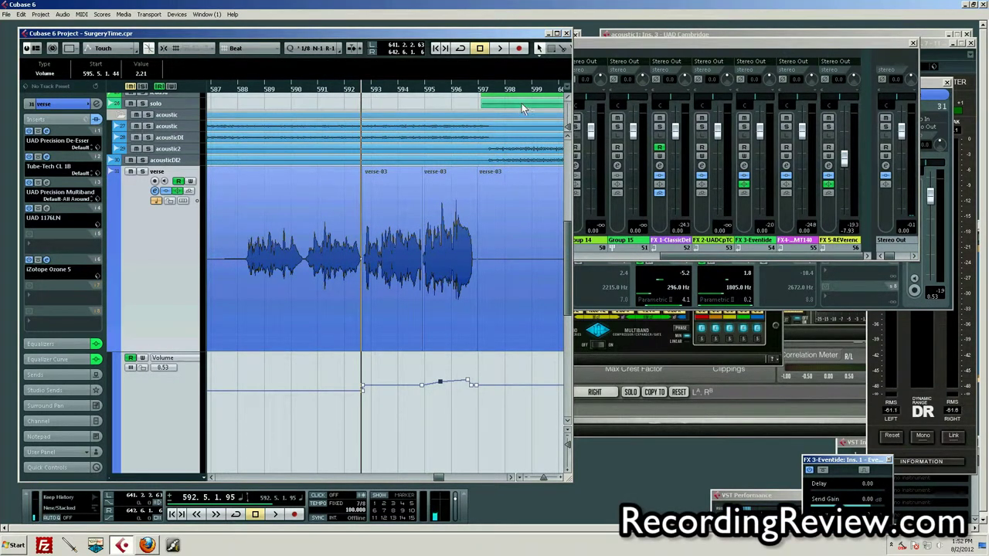
- Review the last and middle verse-03 parts, then zoom out with playback near bar 590
left_click_drag(469, 94, 449, 87)
left_click(435, 293)
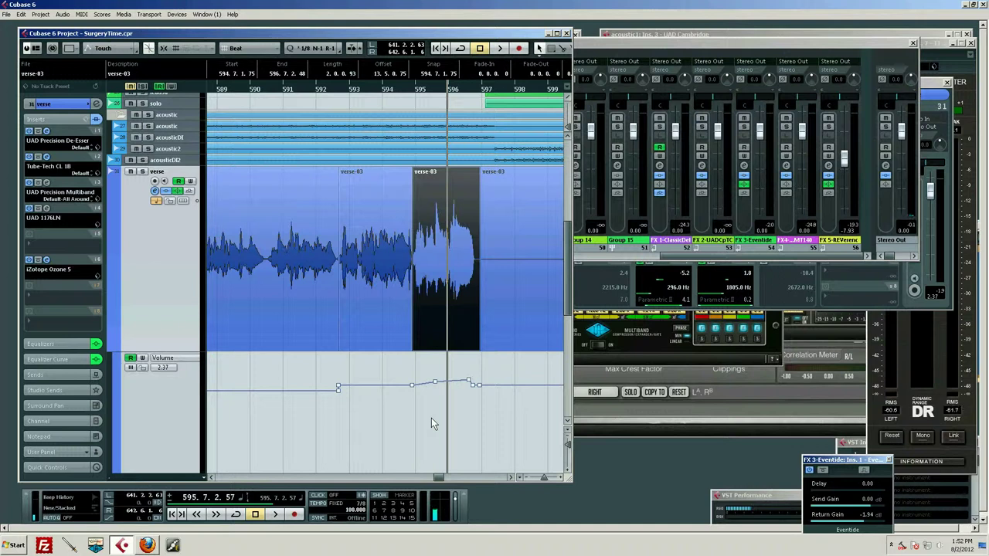
left_click(444, 315)
left_click_drag(437, 94, 353, 103)
left_click(352, 197)
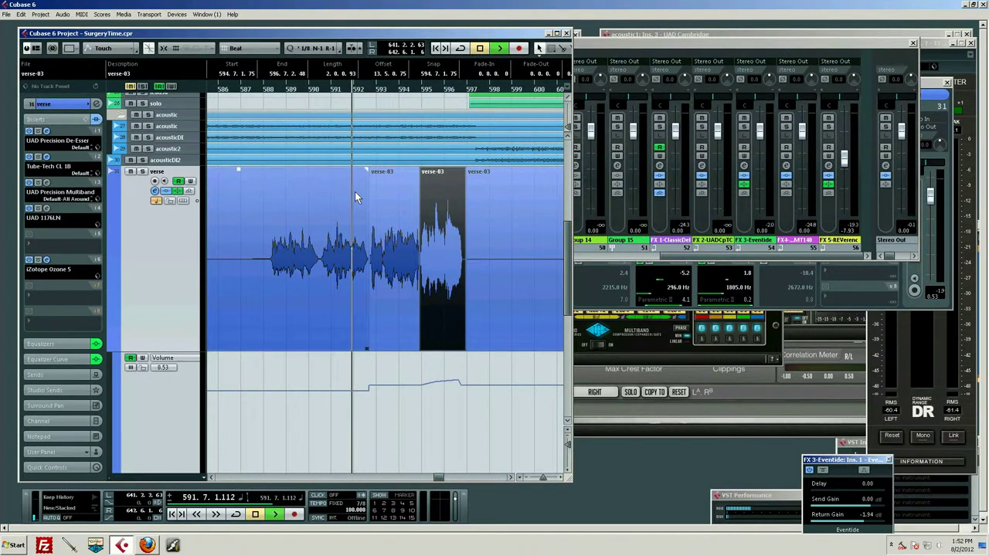
key("space")
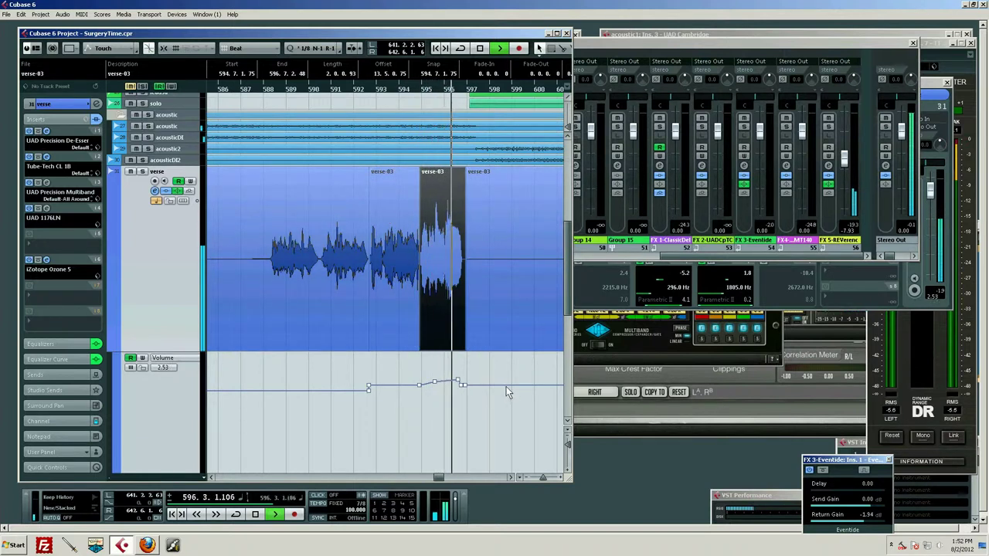
- Lift the two boost points near bar 596 to 2.99, then zoom out to bars 586–600
key("space")
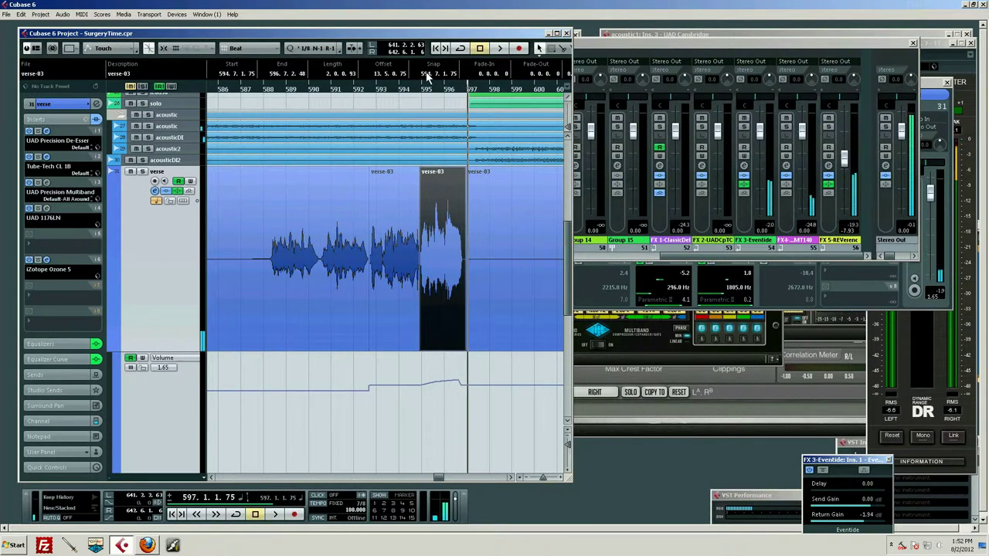
left_click_drag(417, 91, 418, 102)
left_click(459, 404)
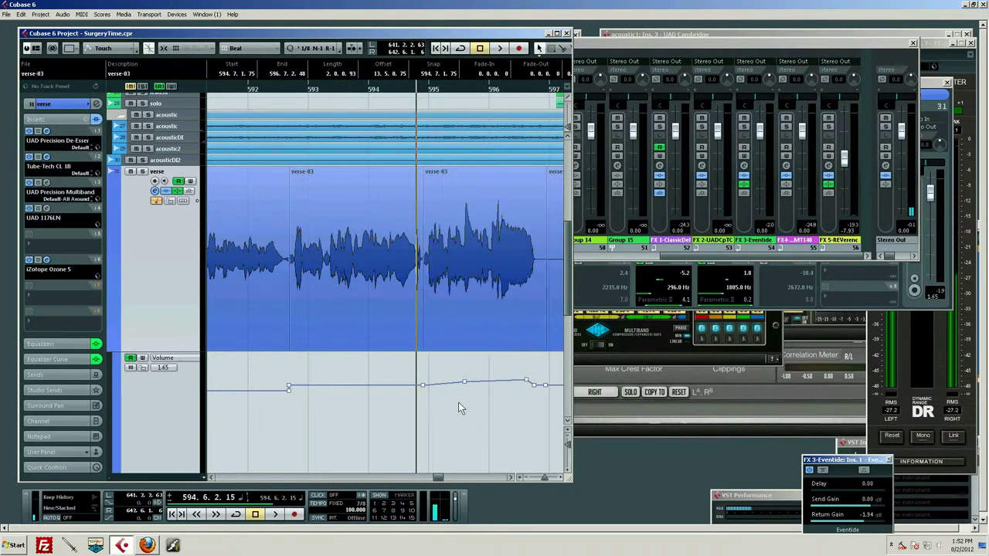
left_click_drag(522, 380, 532, 368)
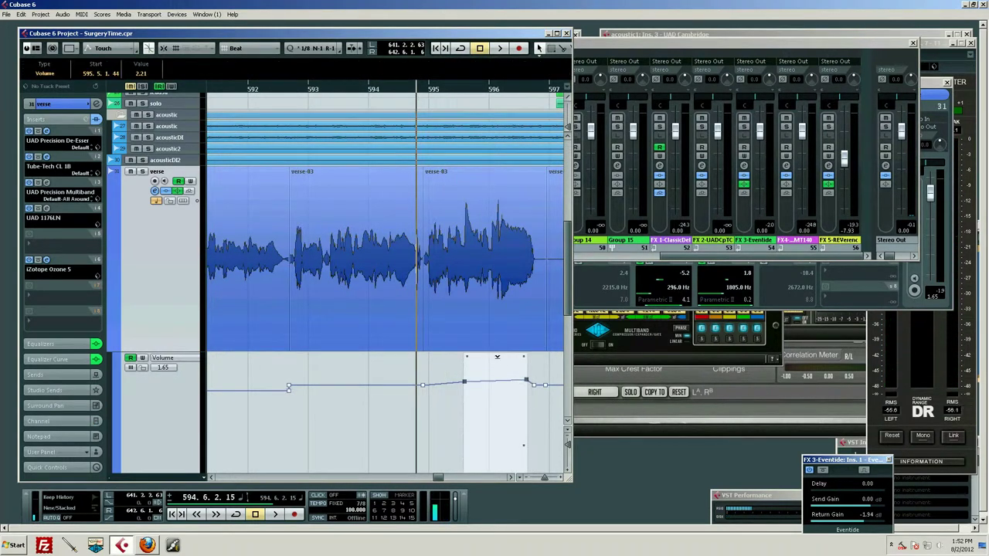
left_click(506, 348)
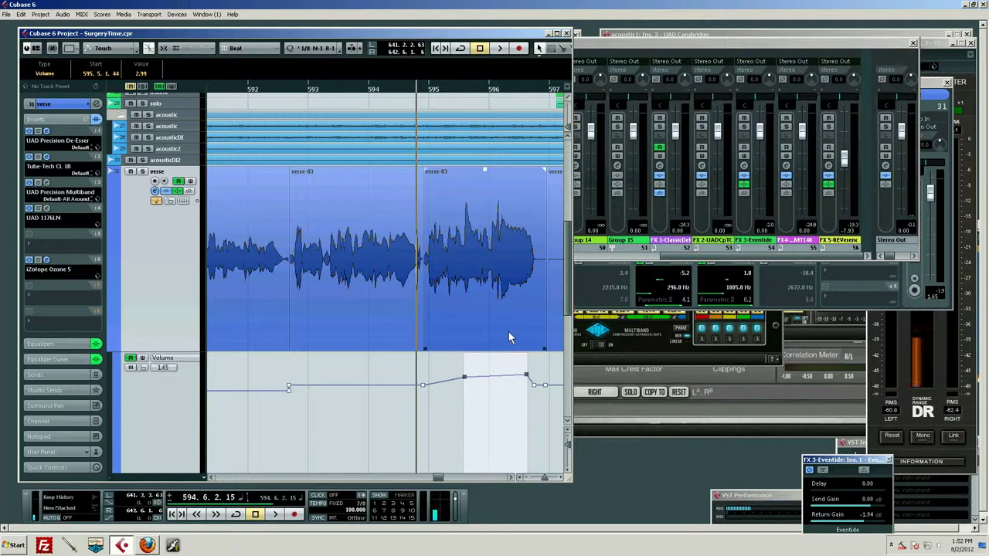
left_click(588, 254)
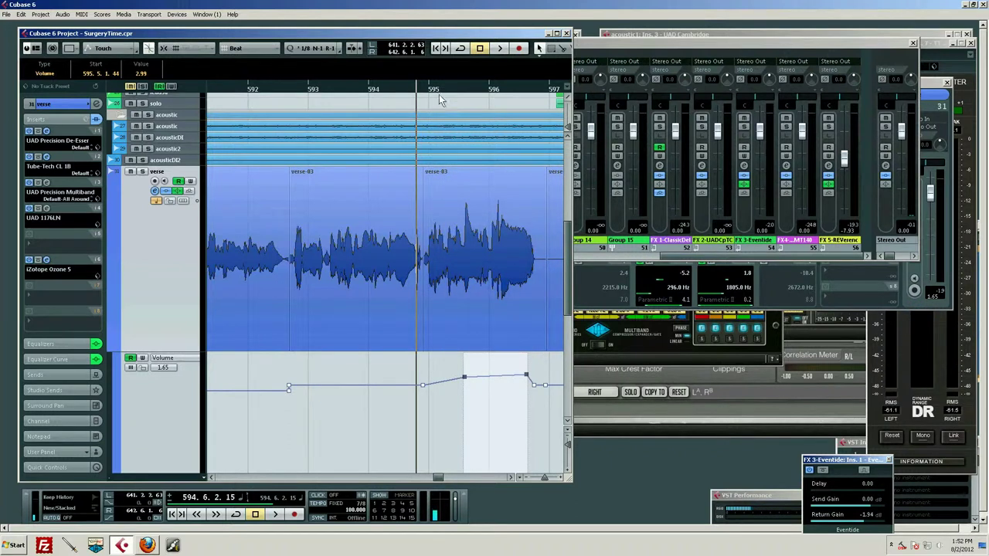
left_click_drag(441, 94, 365, 91)
key("space")
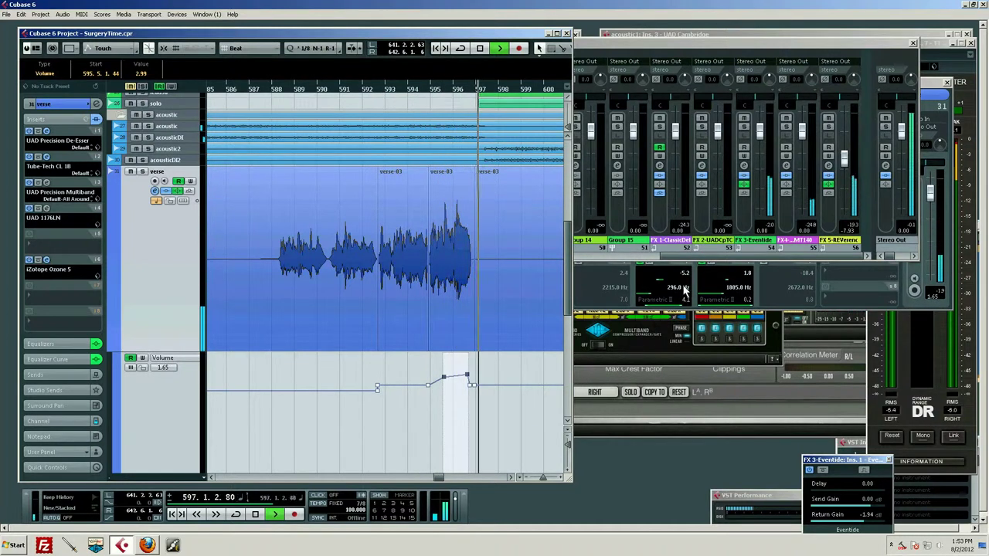
key("space")
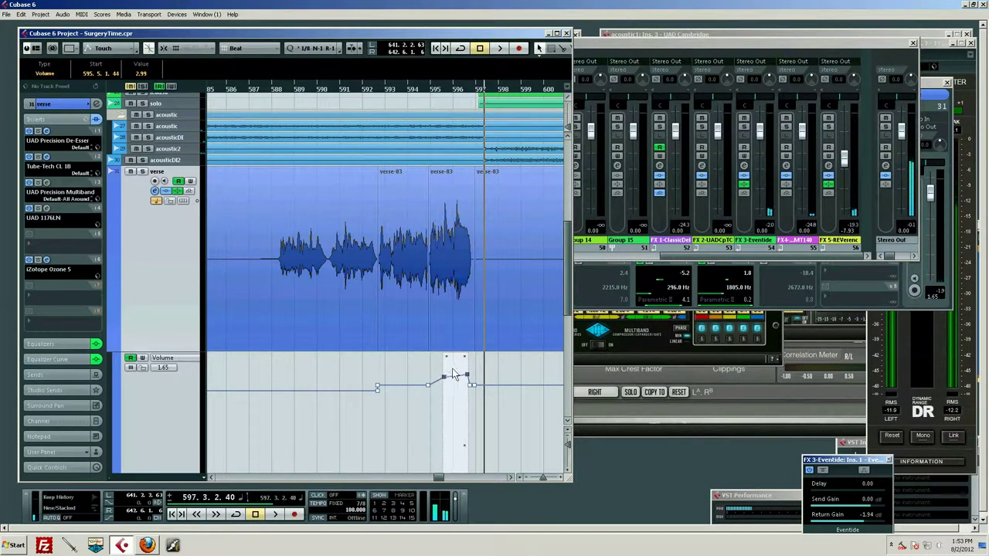
left_click(432, 363)
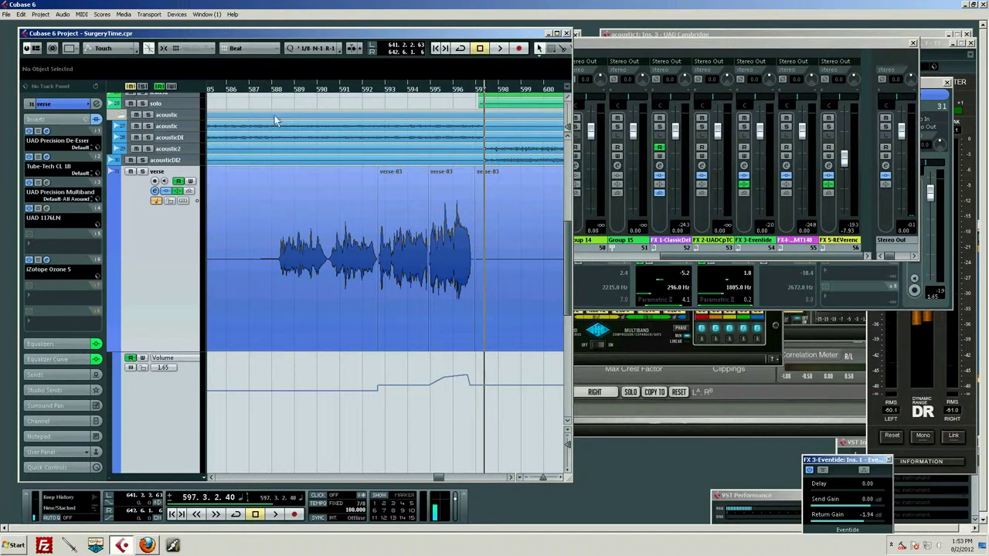
left_click(275, 89)
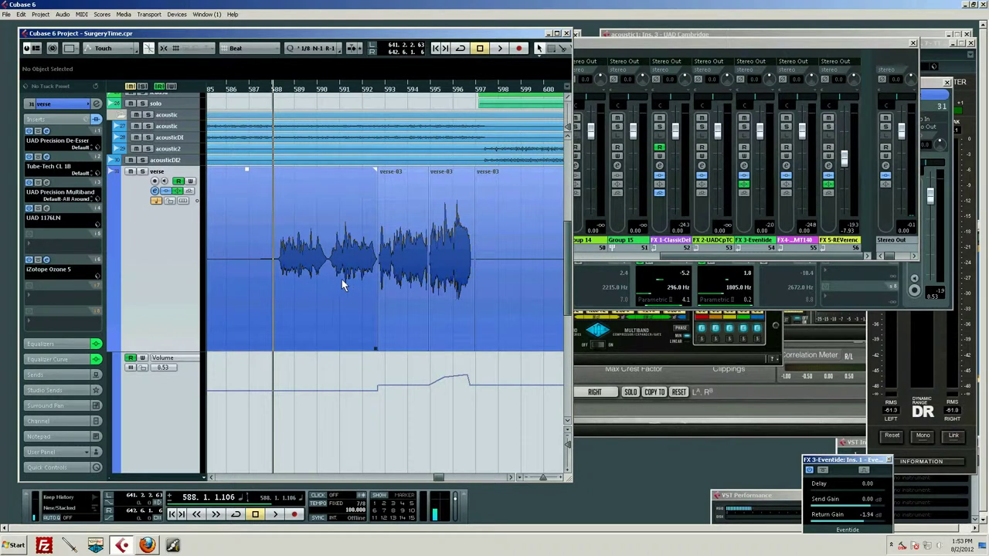
left_click(131, 358)
left_click(130, 359)
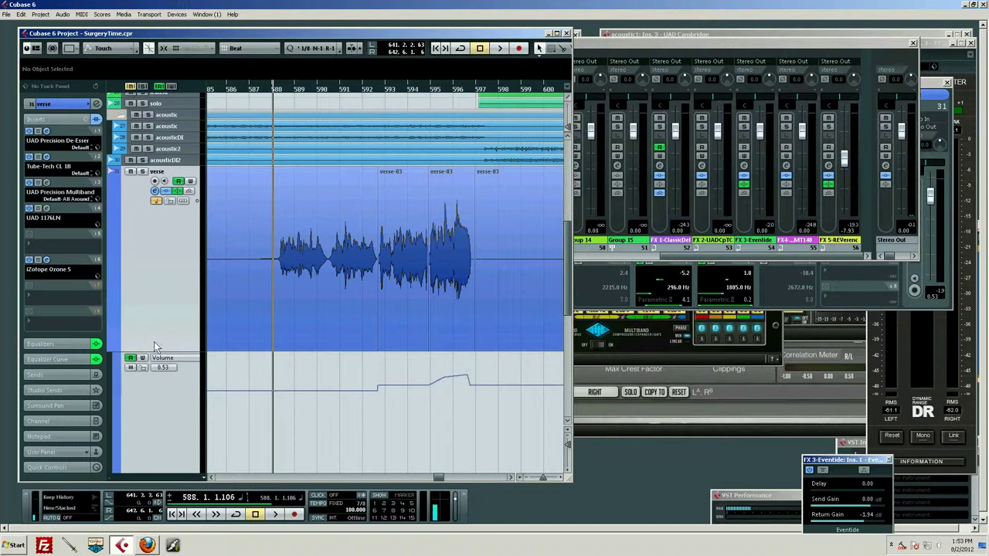
key("space")
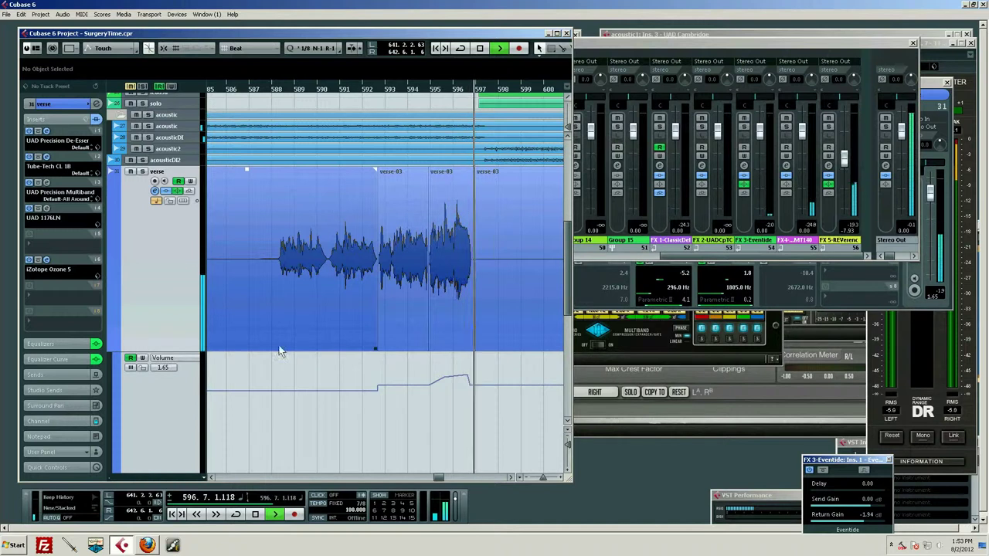
scroll(372, 442, "down", 3)
scroll(379, 432, "up", 3)
scroll(386, 417, "down", 2)
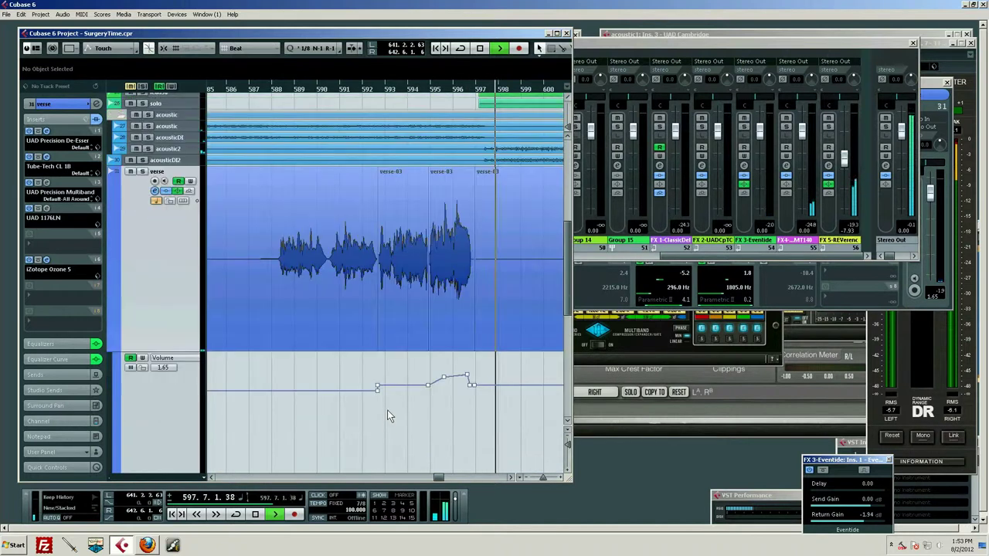
key("space")
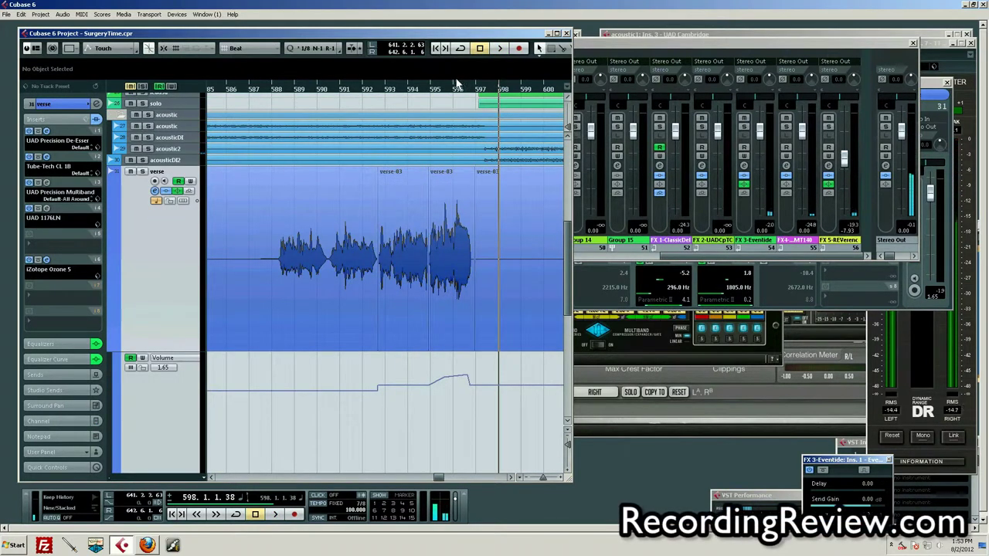
left_click(456, 91)
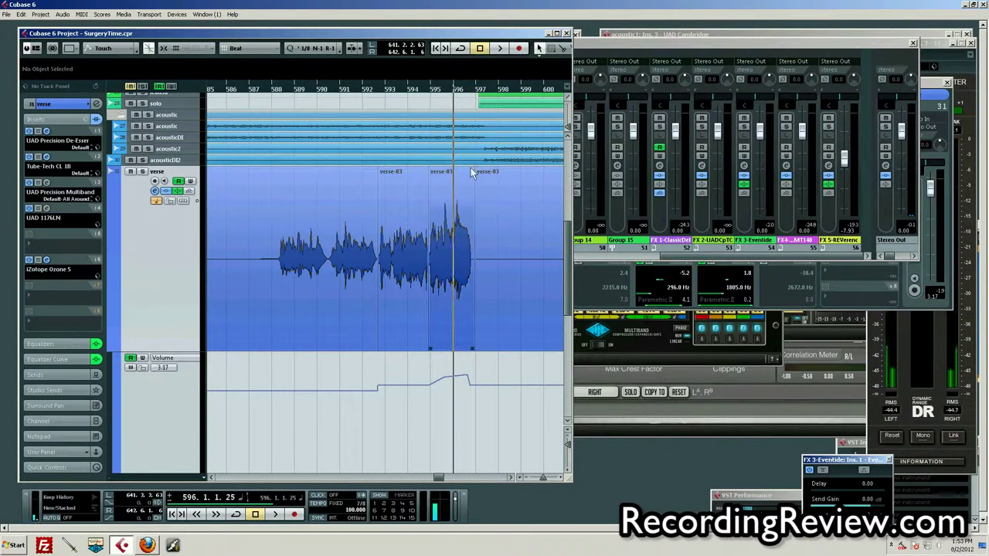
scroll(481, 375, "down", 3)
scroll(478, 386, "down", 2)
scroll(485, 365, "up", 4)
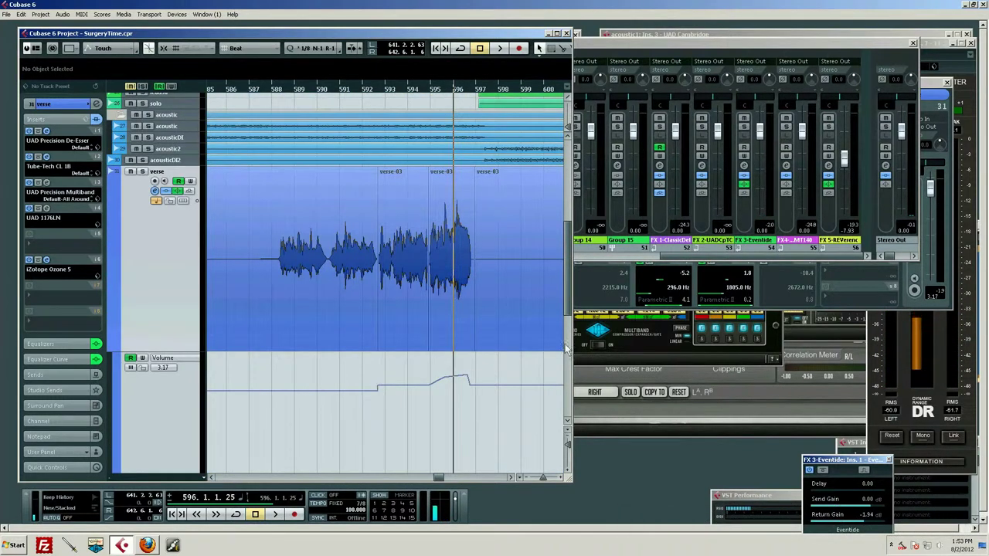
left_click(262, 88)
- Turn off Volume automation Read and play the verse from bar 588 without the boost
left_click(274, 88)
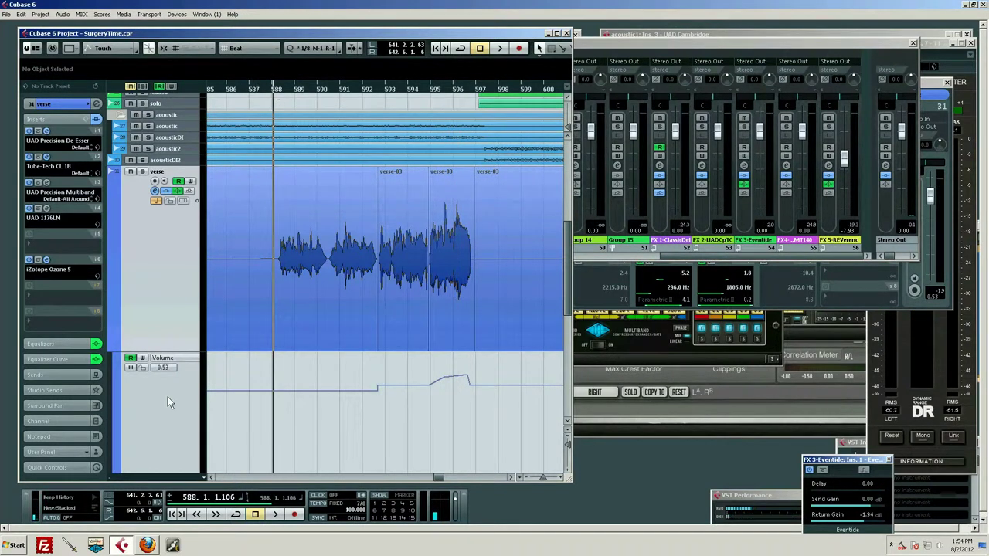
left_click(132, 358)
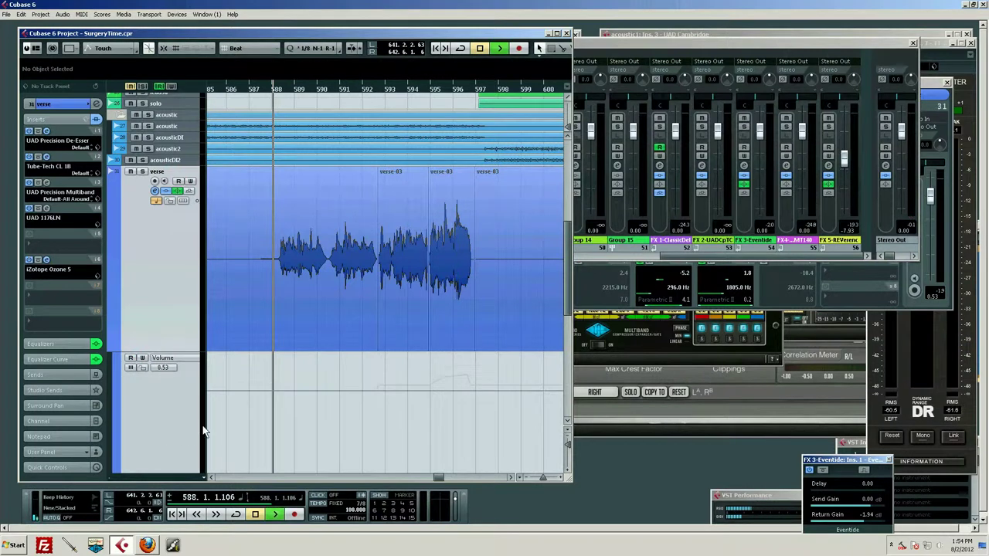
key("space")
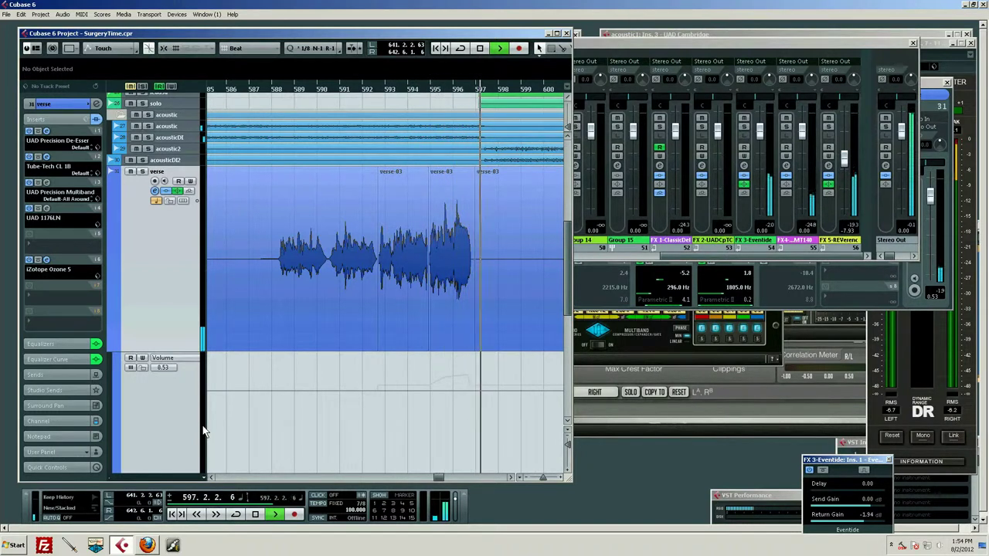
key("space")
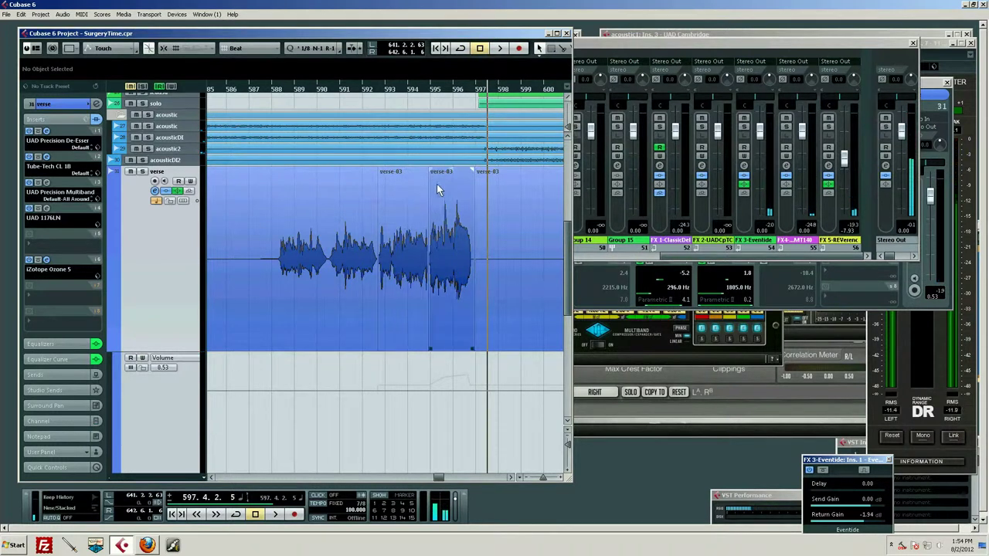
left_click(440, 88)
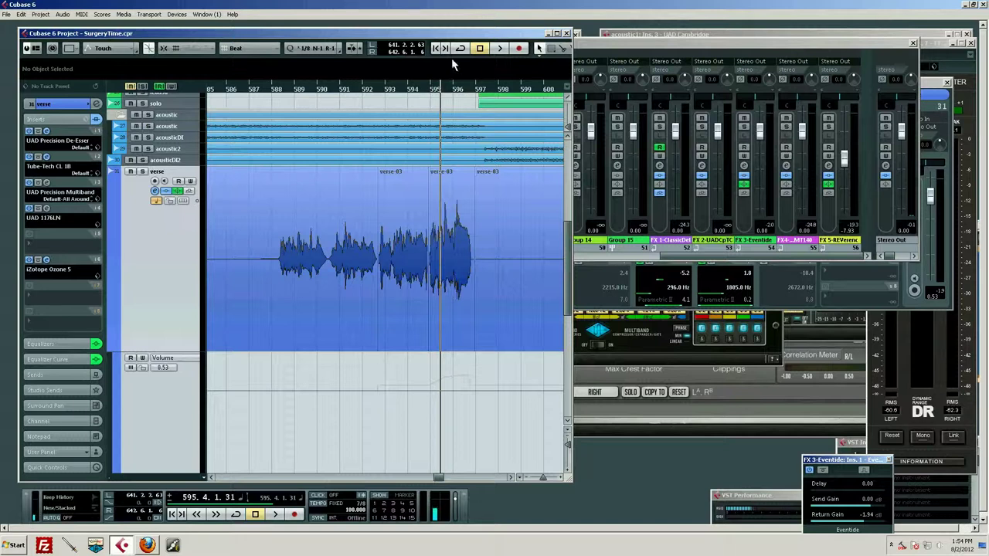
scroll(444, 285, "down", 2)
scroll(444, 284, "up", 4)
scroll(457, 283, "down", 3)
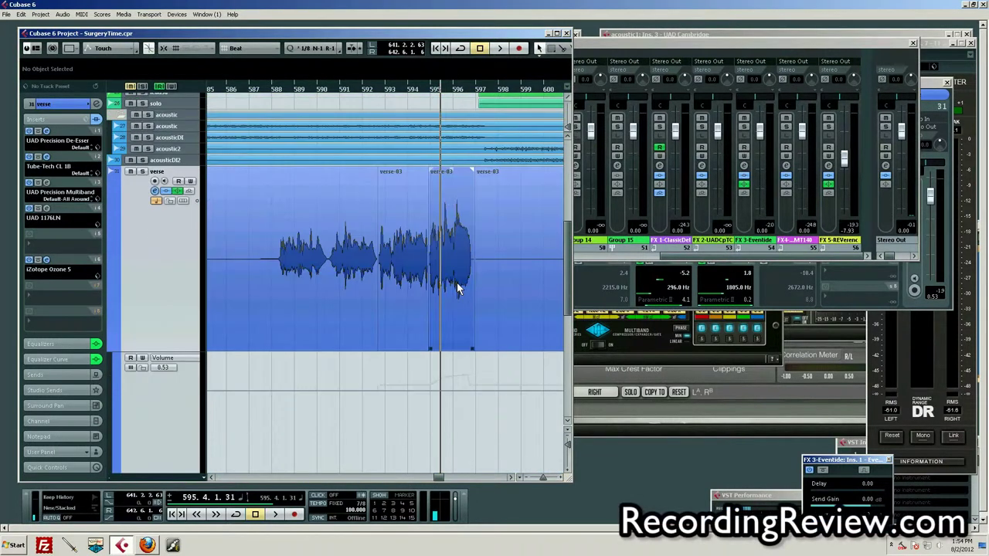